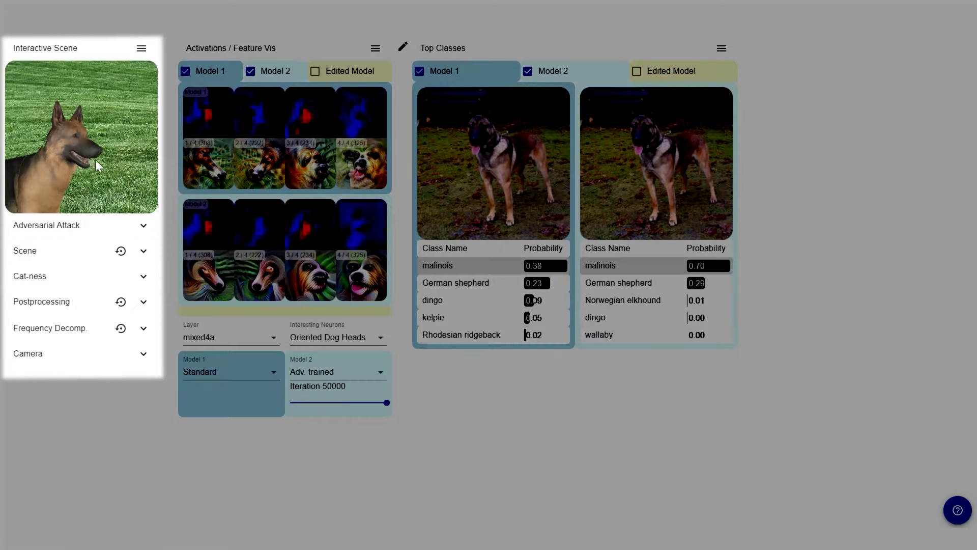
Step: Rotate the 3D dog slightly and show the Oriented Dog Heads neurons
left_click_drag(95, 160, 99, 161)
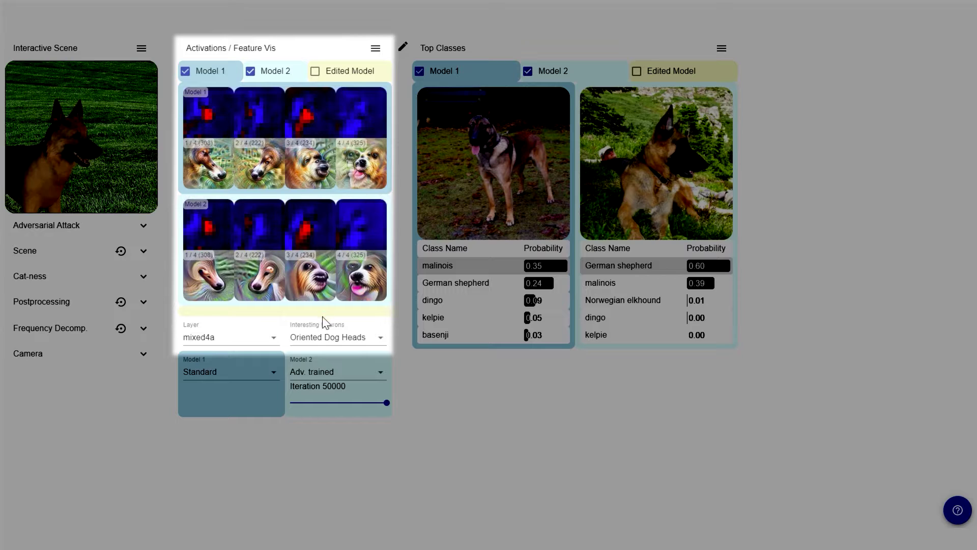
left_click(331, 340)
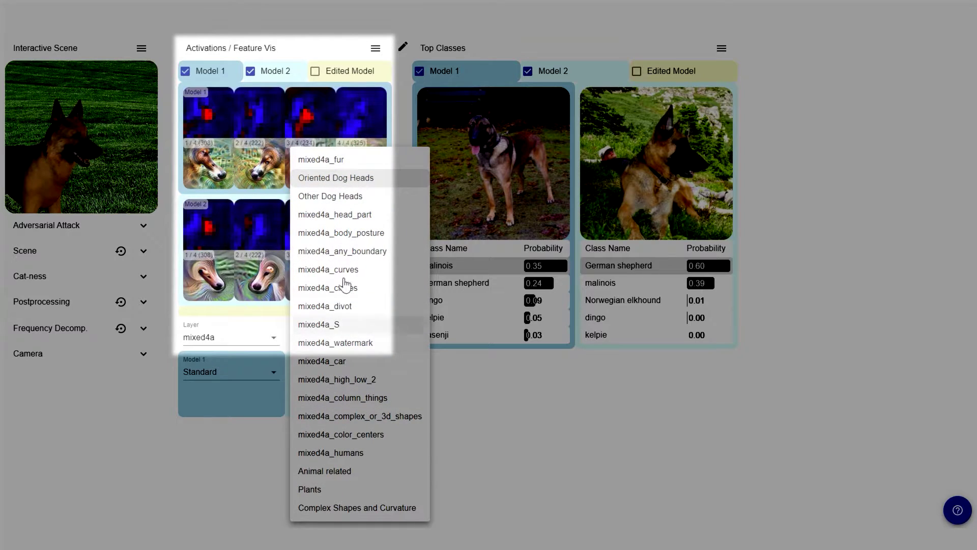
left_click(366, 180)
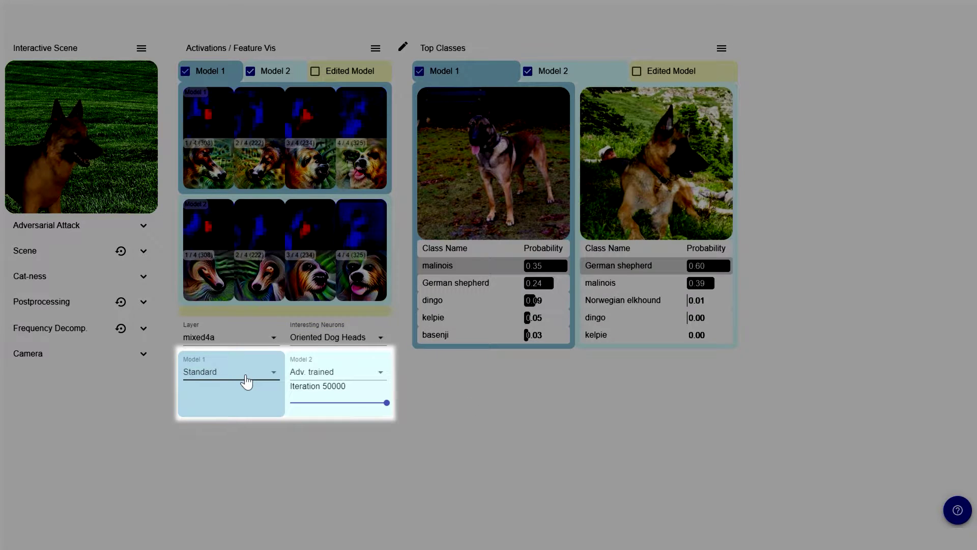
Step: Switch Model 1 to Adv. trained and slide Model 2's iteration back to an early one
left_click(247, 381)
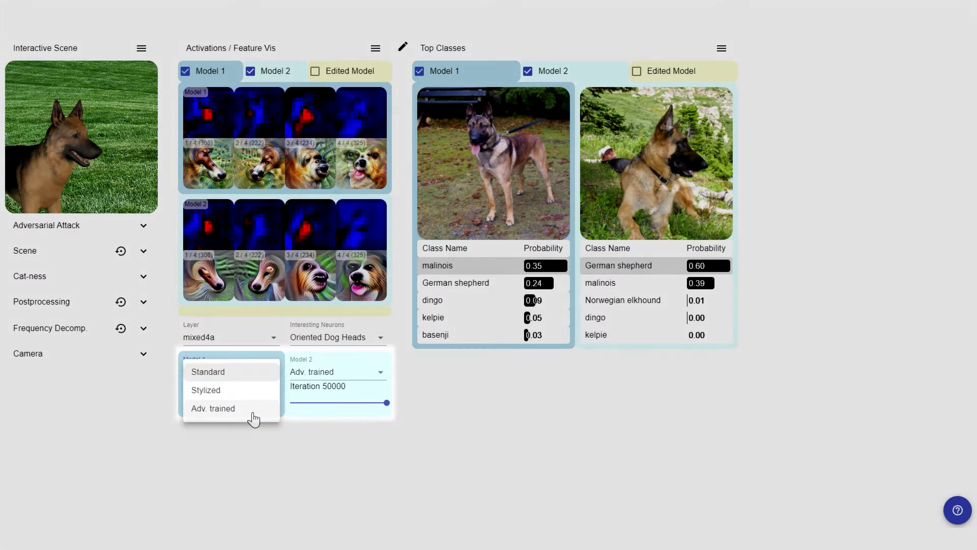
left_click(253, 416)
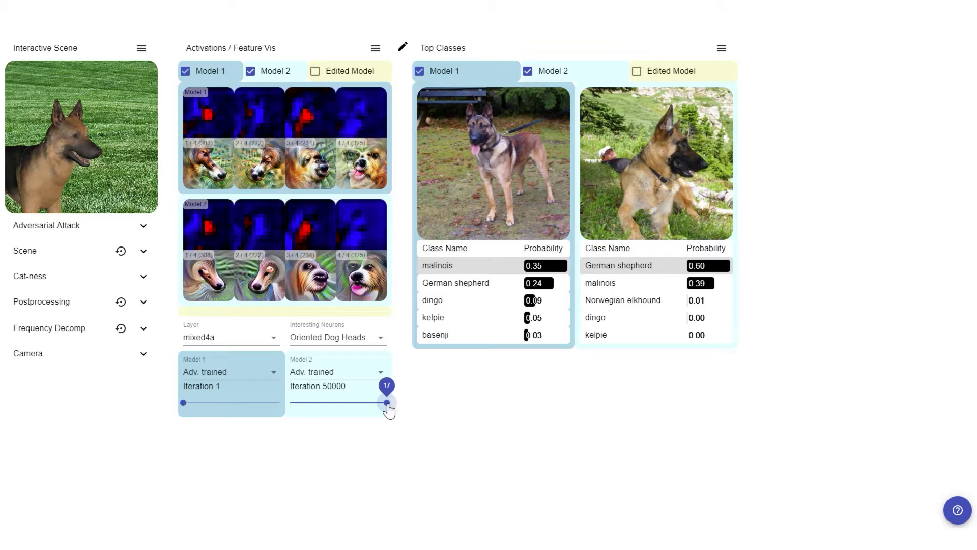
mouse_move(387, 404)
left_mouse_down()
mouse_move(292, 405)
mouse_move(391, 411)
left_mouse_up()
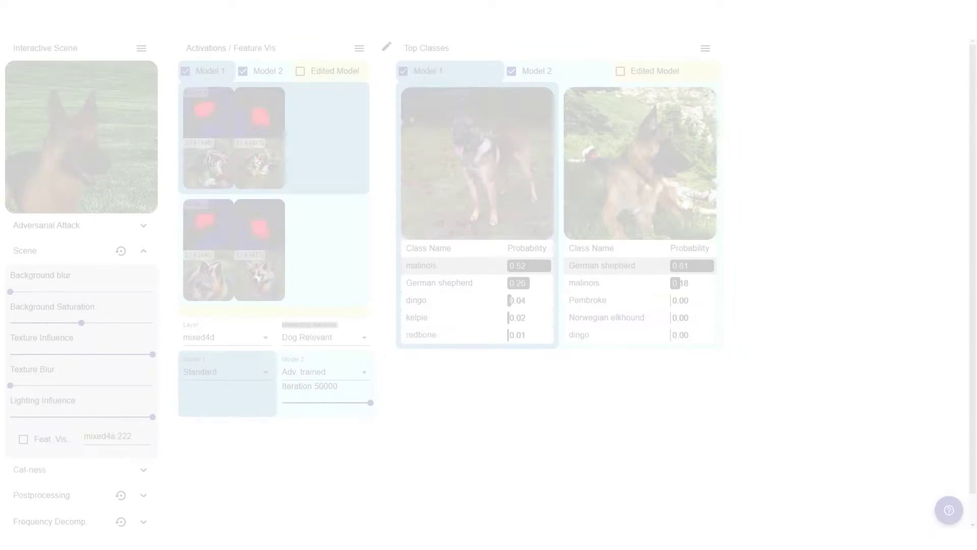
Step: Drag Texture Blur to its maximum of 9.5
left_click_drag(11, 386, 161, 390)
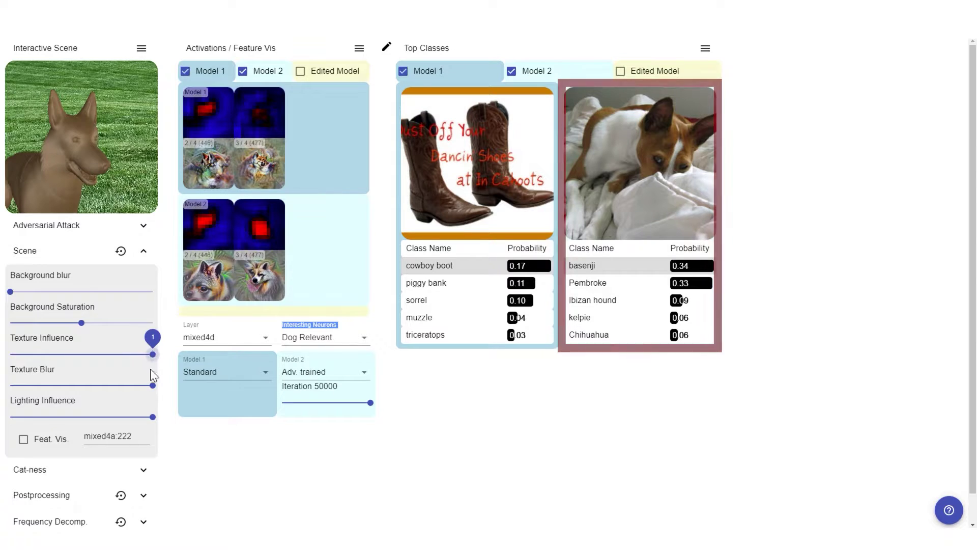
Step: Set Texture Blur and Texture Influence to 0, then raise Texture Cat-ness to maximum
left_click_drag(152, 386, 10, 386)
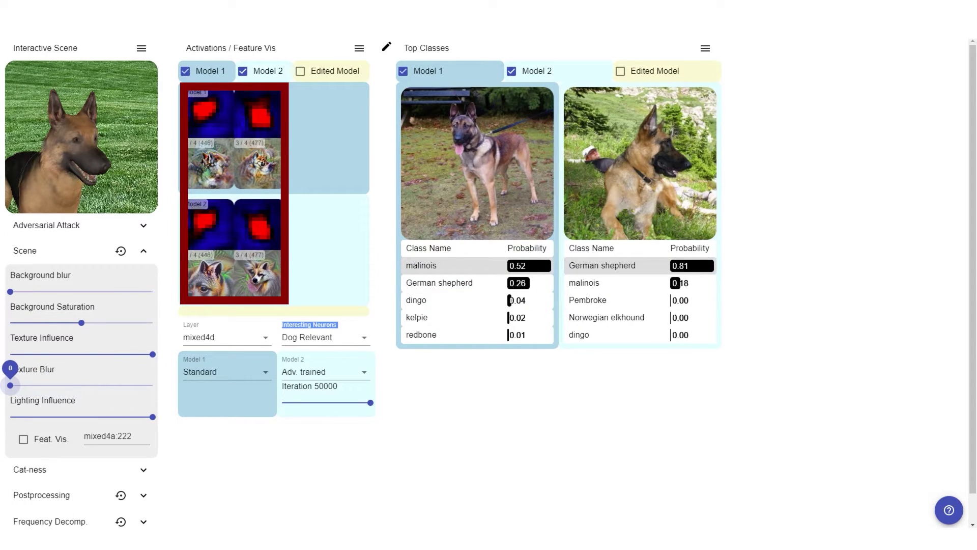
left_click_drag(139, 360, 2, 356)
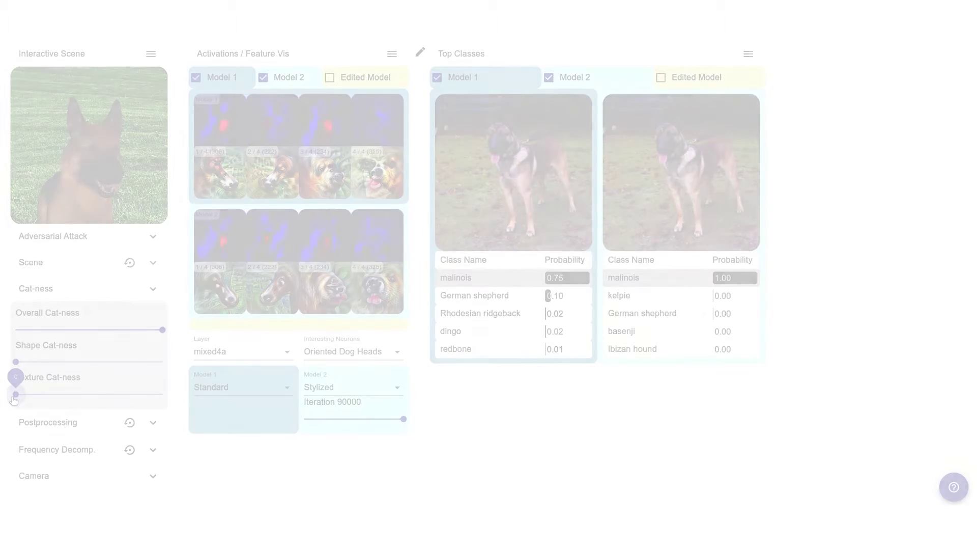
left_click_drag(10, 378, 168, 399)
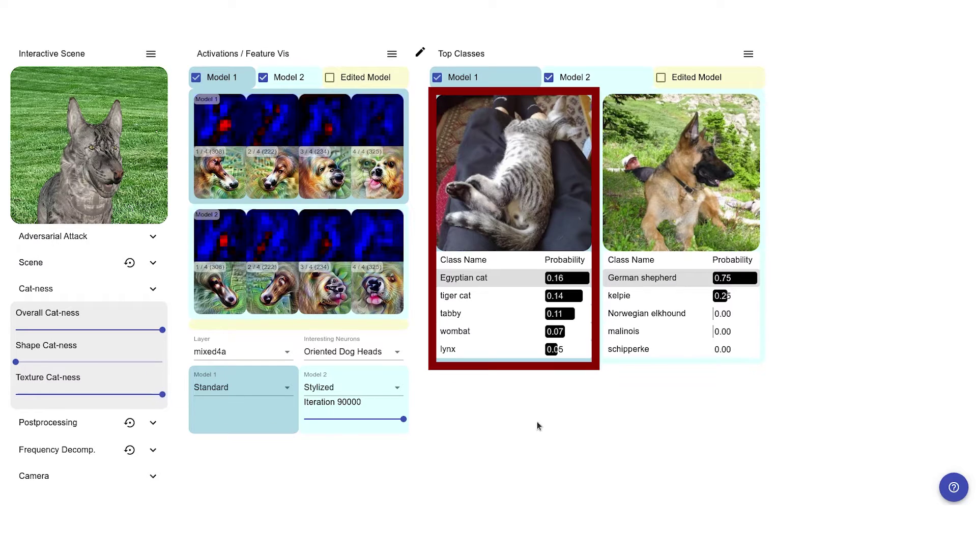
Step: Bring the Texture Cat-ness and Shape Cat-ness sliders back down to 0
mouse_move(473, 312)
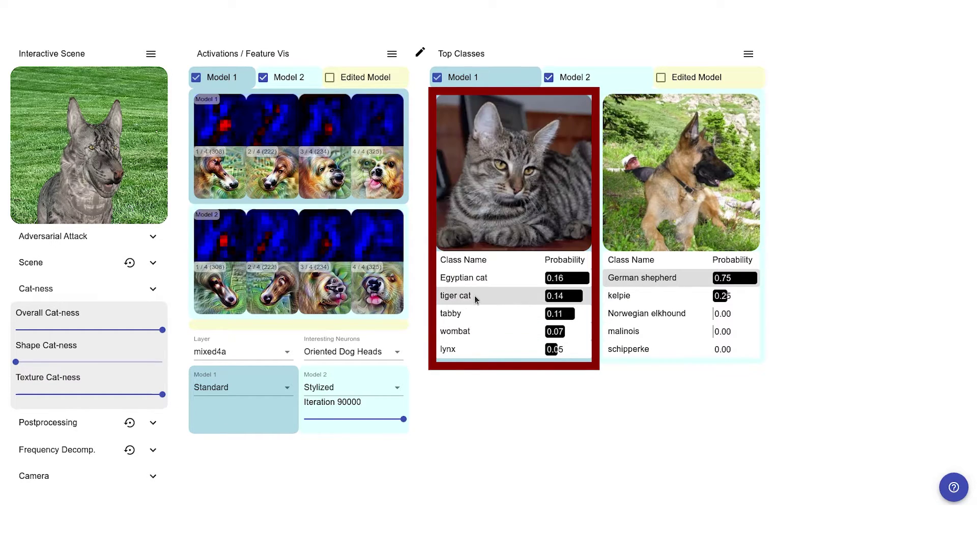
mouse_move(476, 278)
mouse_move(675, 308)
left_click_drag(162, 394, 16, 395)
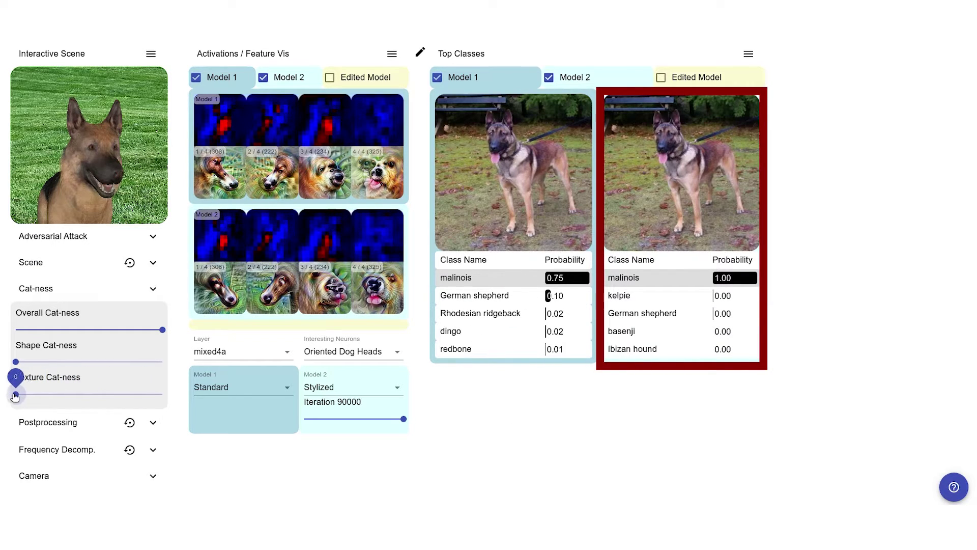
left_click_drag(16, 361, 420, 290)
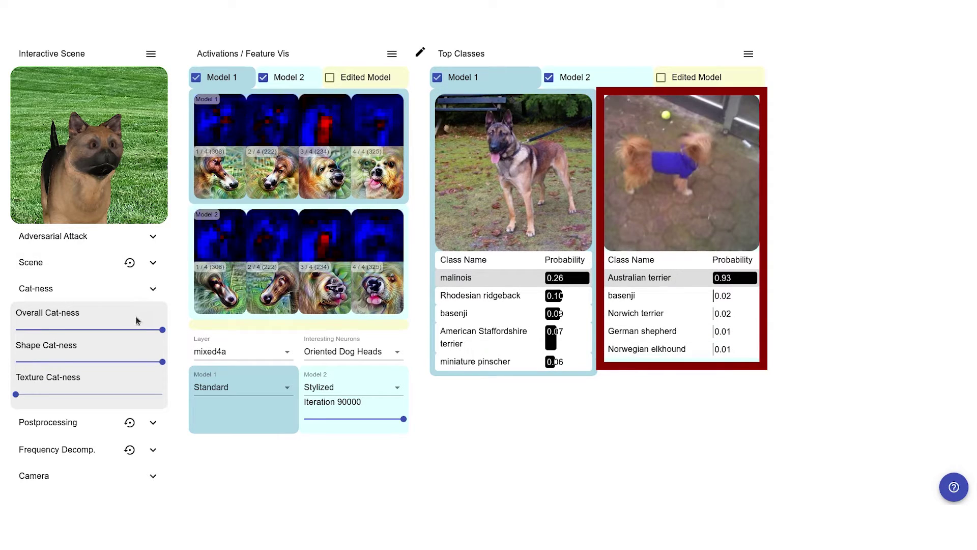
left_click_drag(160, 359, 14, 366)
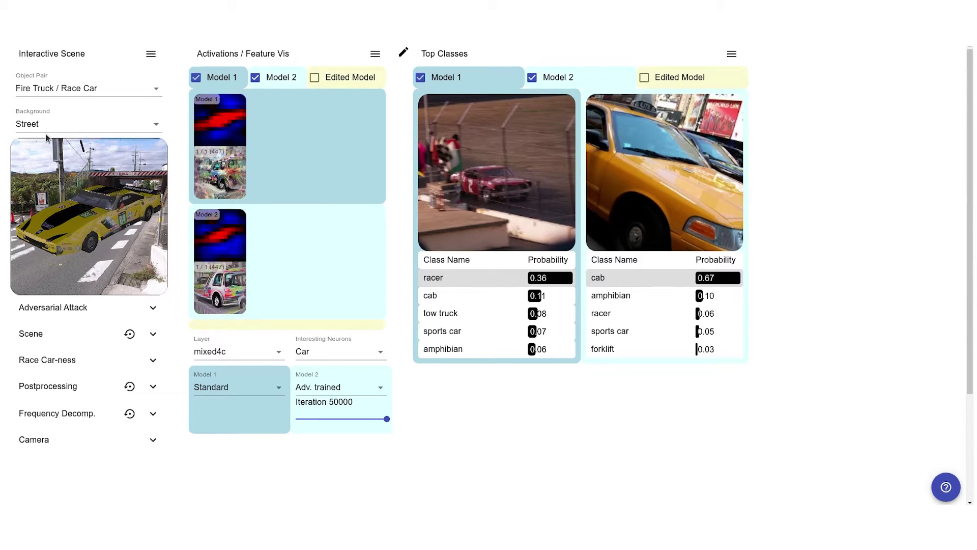
Step: Set the race car's background to Grass and rotate the car
left_click(44, 125)
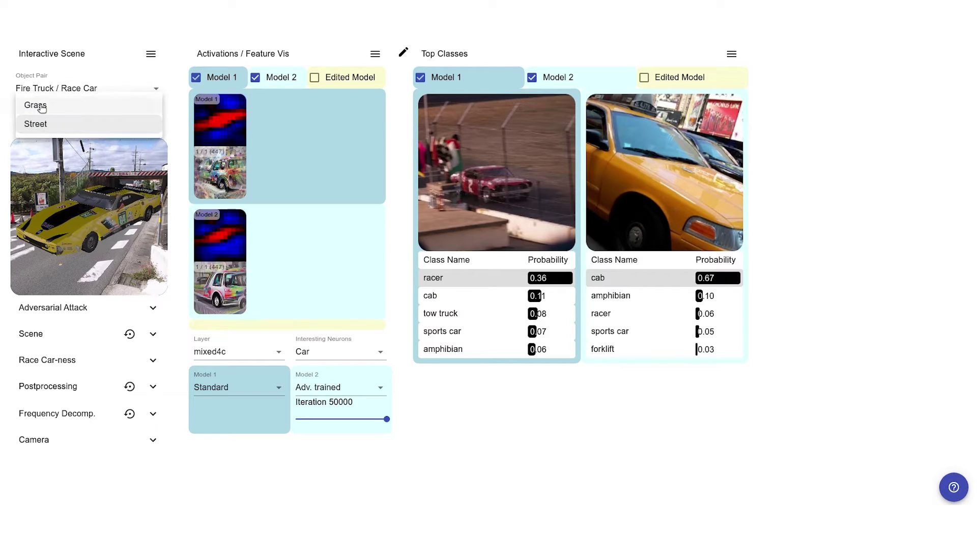
left_click(35, 103)
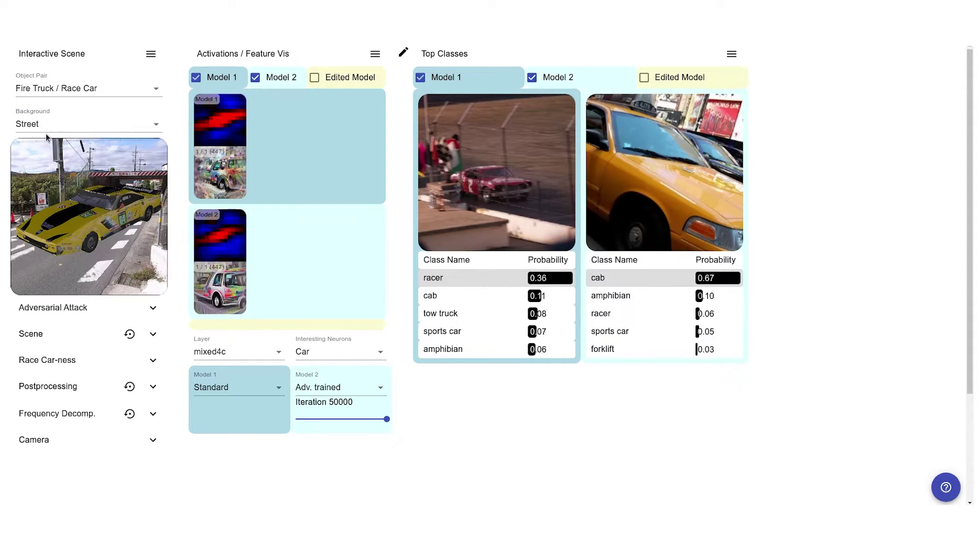
left_click(45, 125)
left_click(36, 103)
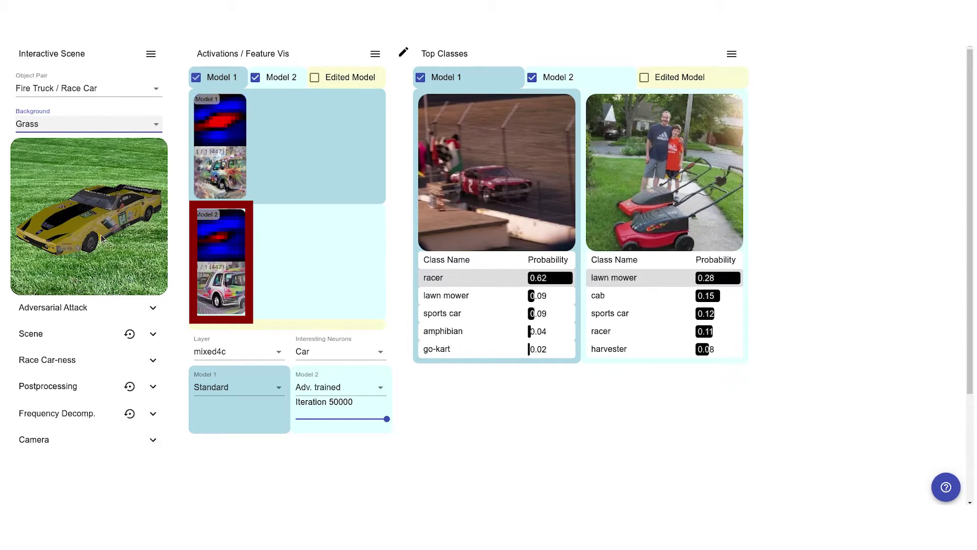
left_click(45, 125)
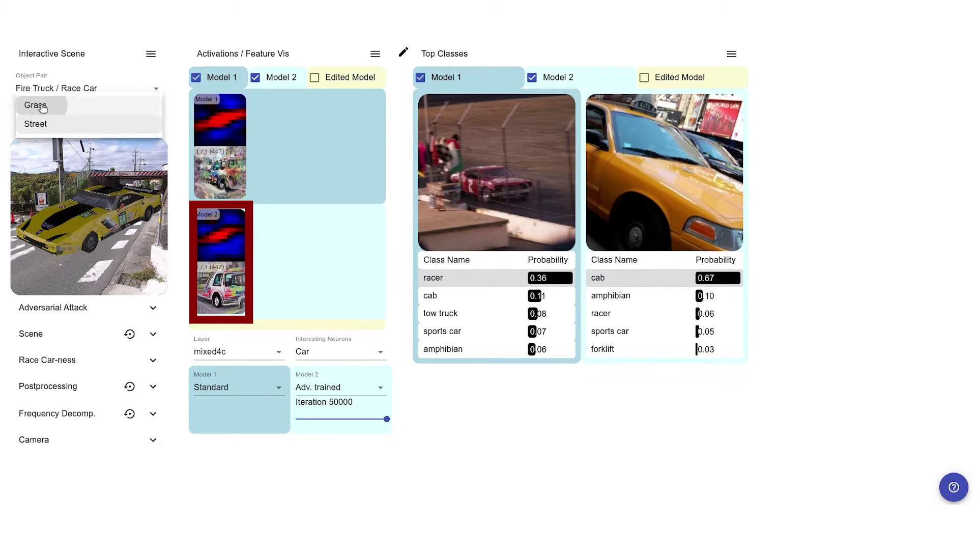
left_click(36, 104)
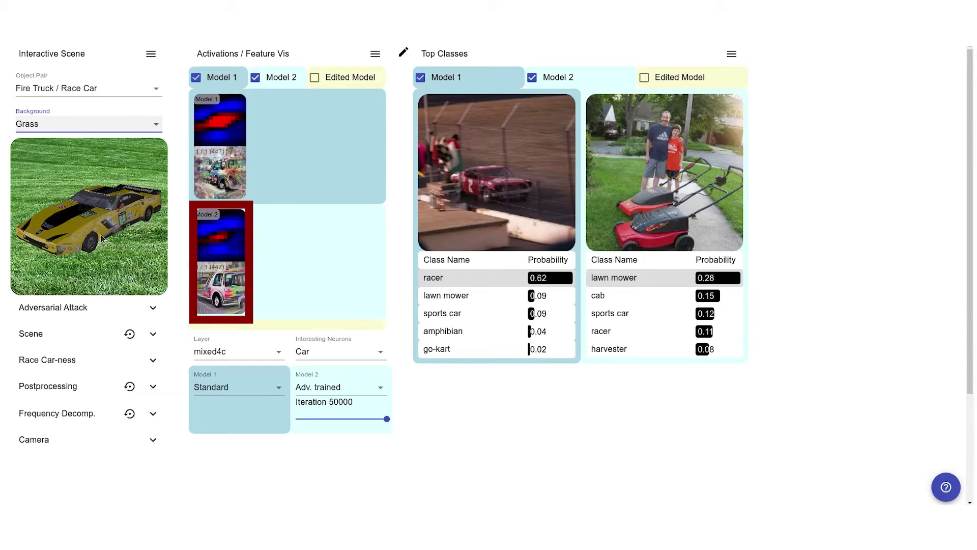
mouse_move(101, 235)
left_mouse_down()
mouse_move(90, 228)
mouse_move(117, 235)
mouse_move(87, 235)
mouse_move(139, 229)
mouse_move(85, 227)
left_mouse_up()
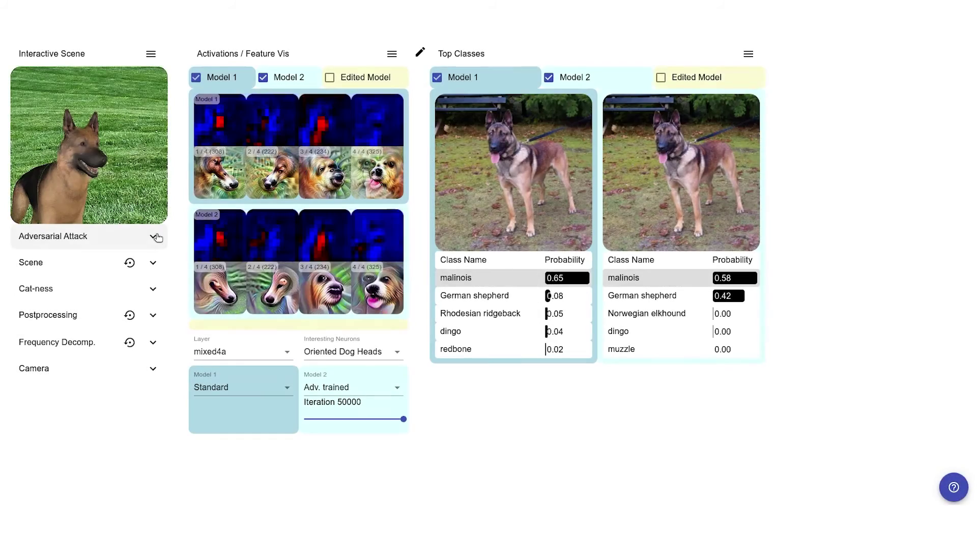
Step: Expand Adversarial Attack and set the target class to 6 grey whale
left_click(155, 237)
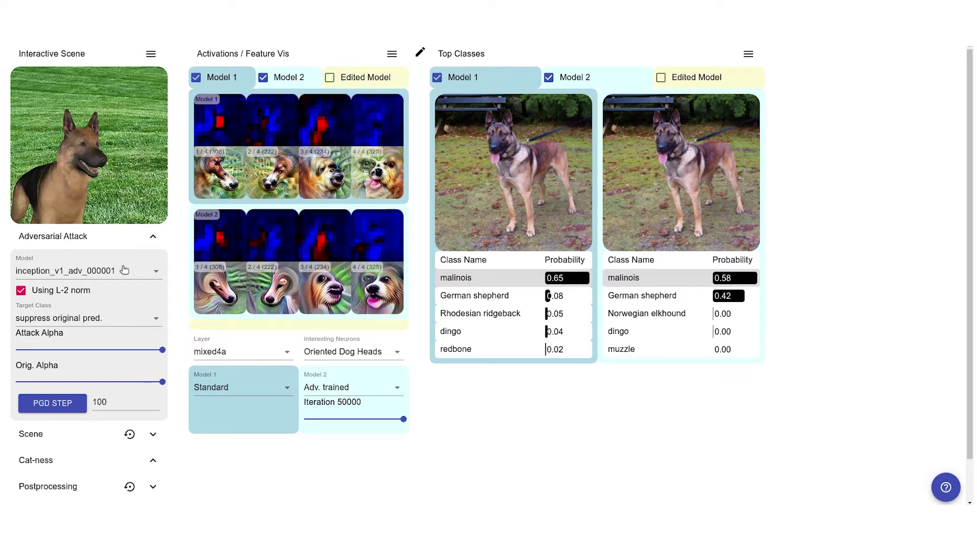
left_click(81, 403)
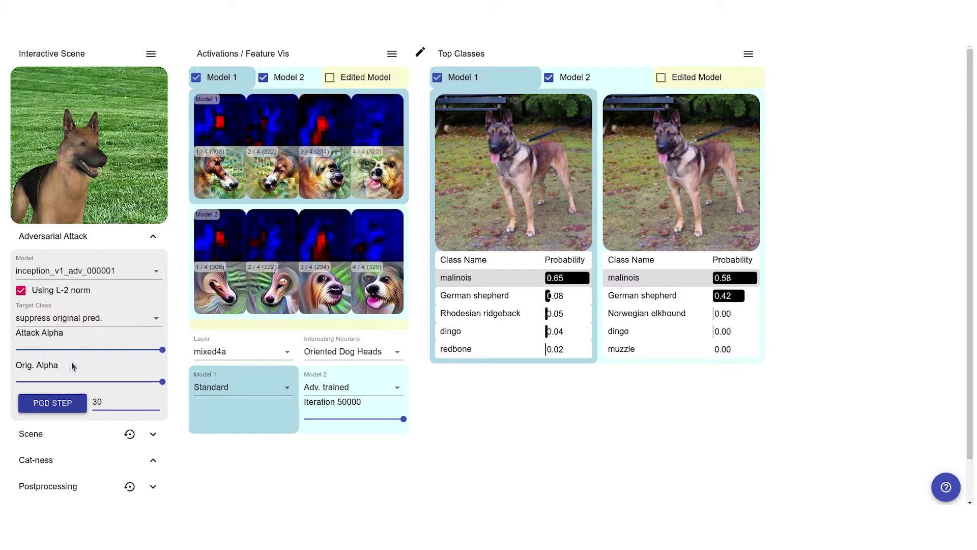
left_click(71, 314)
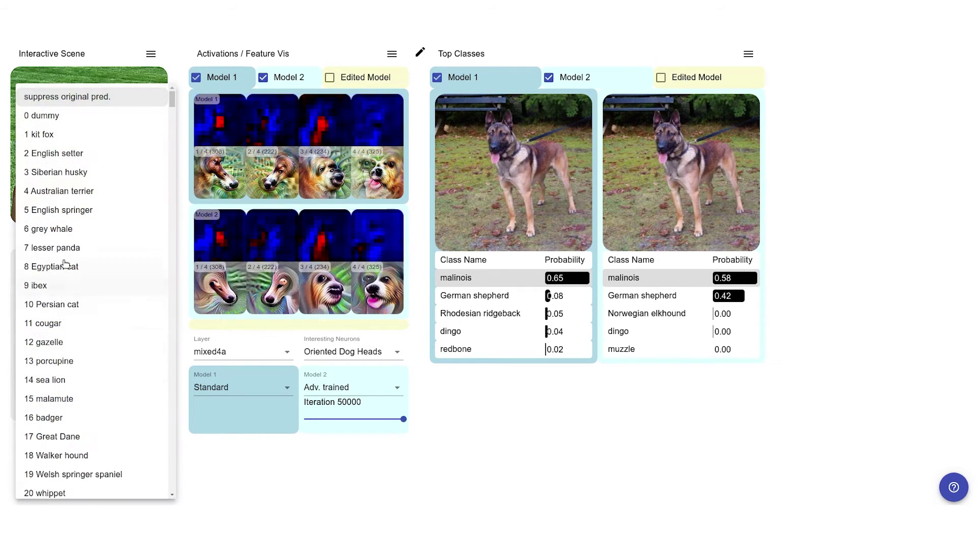
left_click(56, 229)
Step: Run repeated PGD steps toward grey whale and adjust Attack Alpha to 1
left_click(56, 403)
left_click(59, 402)
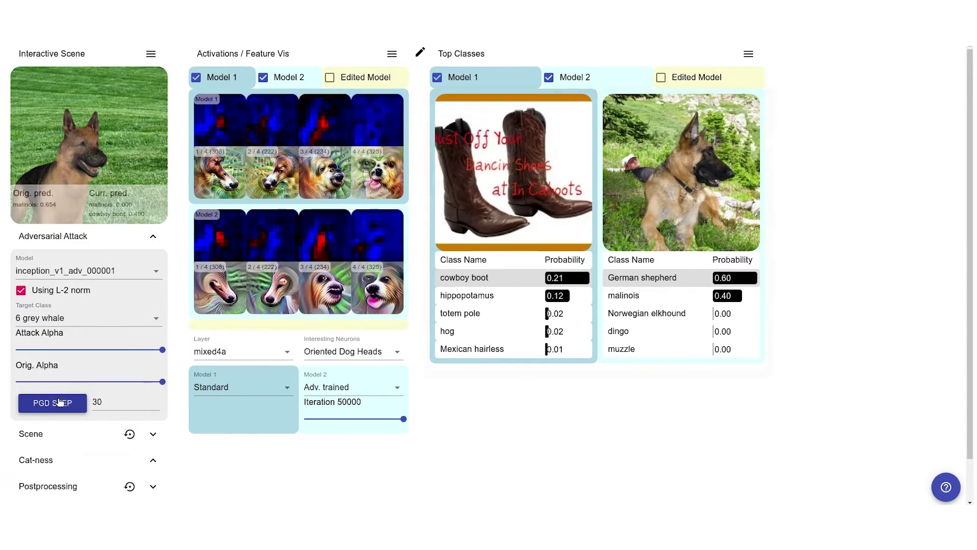
left_click(58, 402)
left_click(58, 401)
left_click(58, 402)
left_click(60, 402)
left_click(59, 402)
left_click(60, 402)
left_click(60, 402)
left_click(60, 403)
left_click(60, 402)
left_click(59, 402)
left_click(60, 402)
left_click(60, 402)
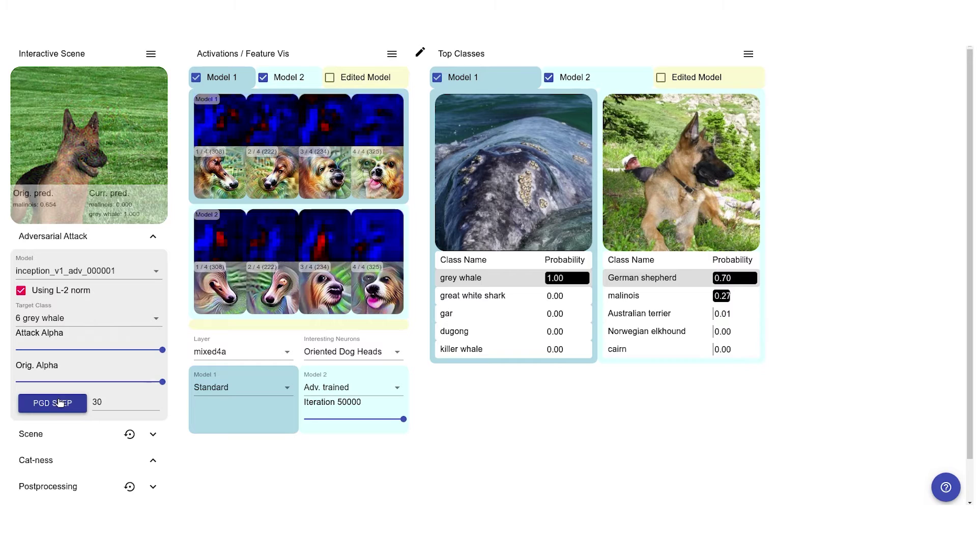
mouse_move(162, 351)
left_mouse_down()
mouse_move(18, 355)
mouse_move(167, 352)
left_mouse_up()
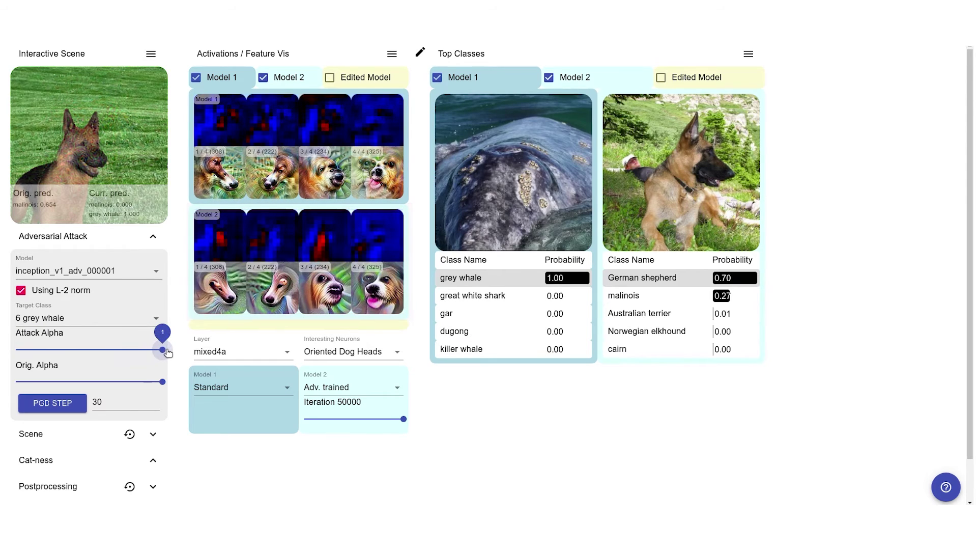
Step: Switch the attack model to inception_v1_adv_050000 and run two PGD steps
left_click(102, 258)
left_click(100, 289)
left_click(53, 404)
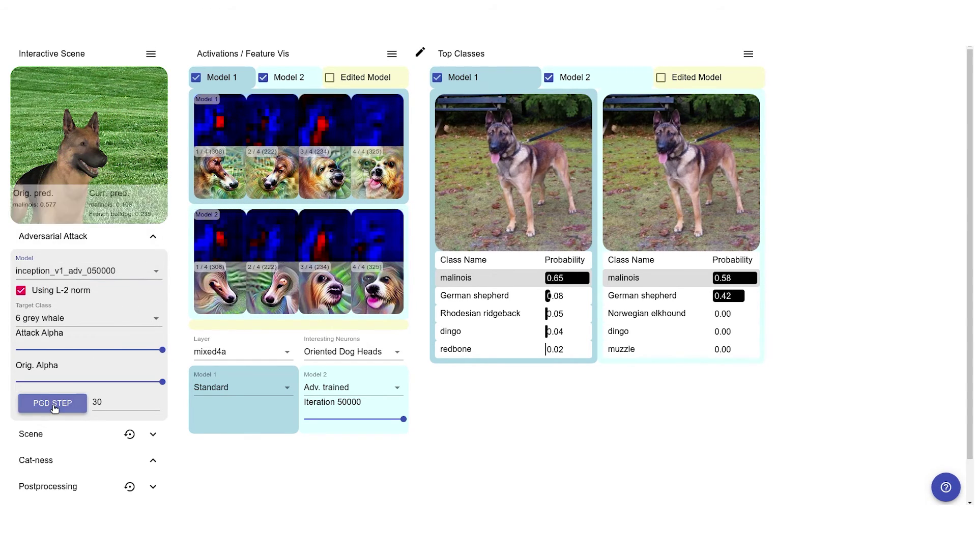
left_click(54, 405)
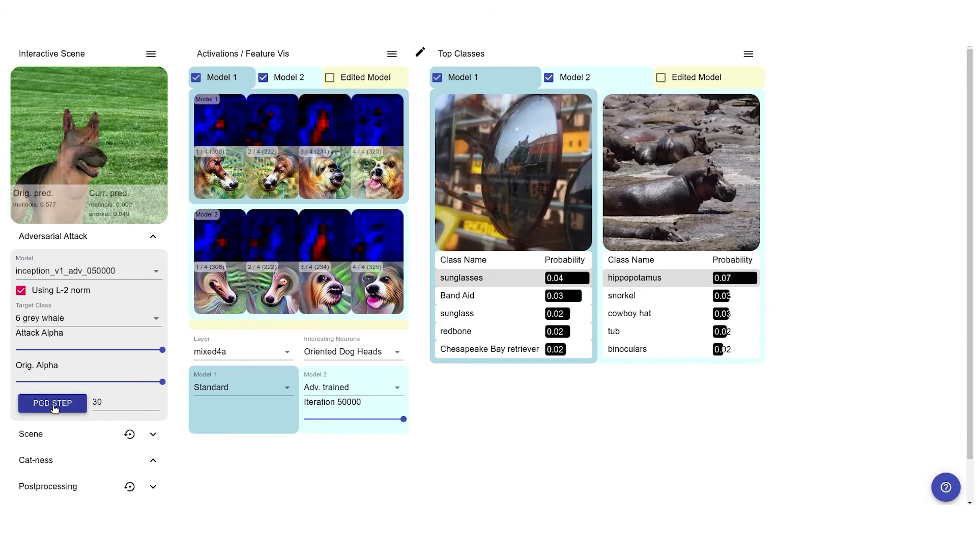